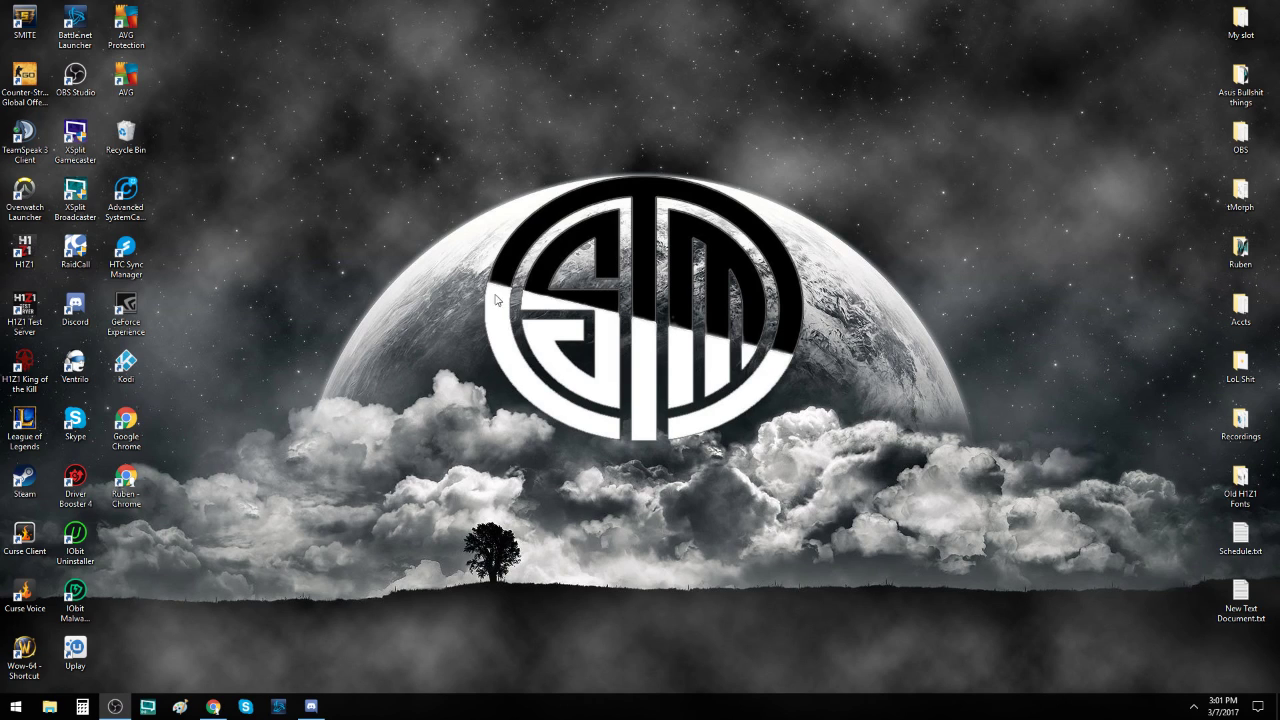
Create a new Discord server named 'Sup' with the US Central region
left_click(326, 710)
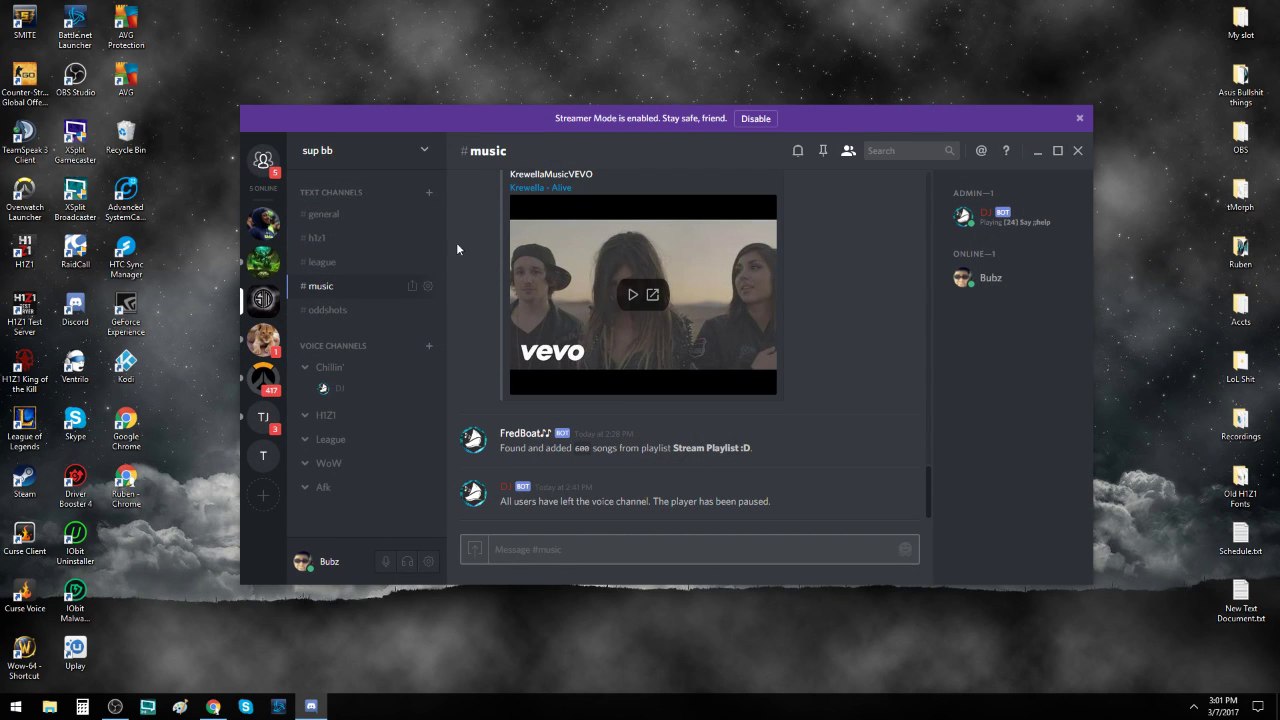
left_click(263, 505)
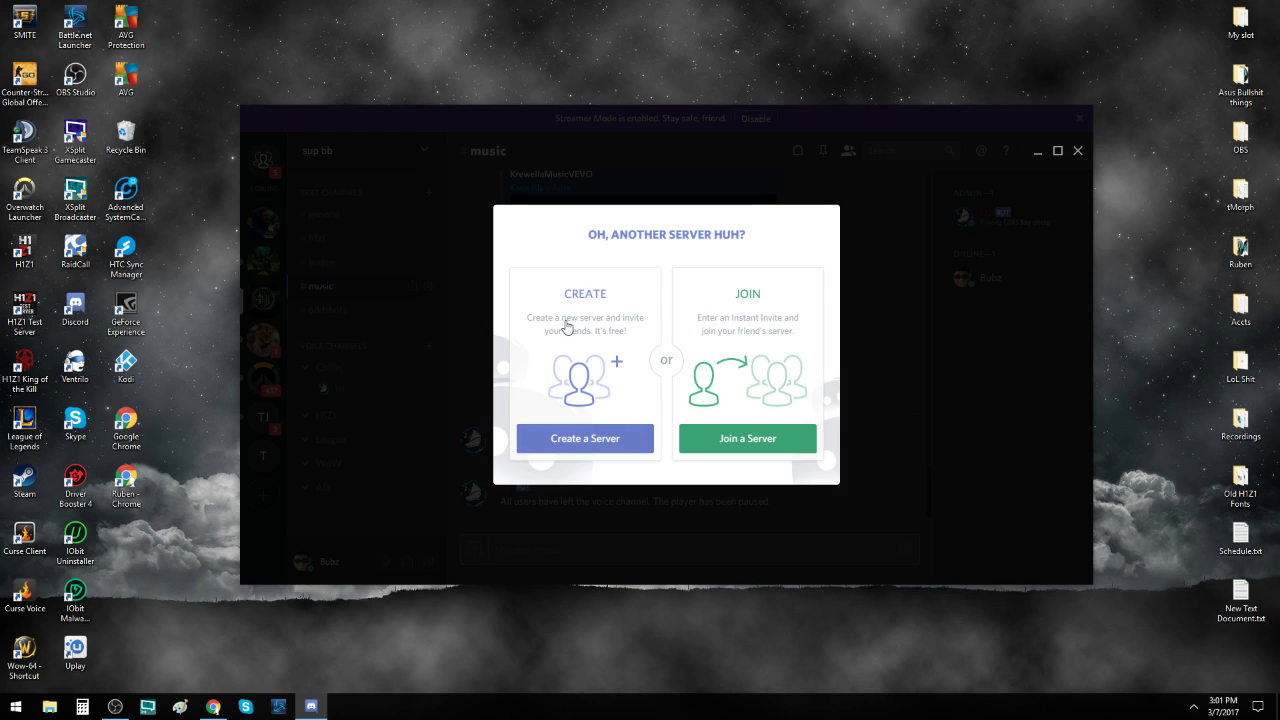
left_click(575, 322)
type("Sup")
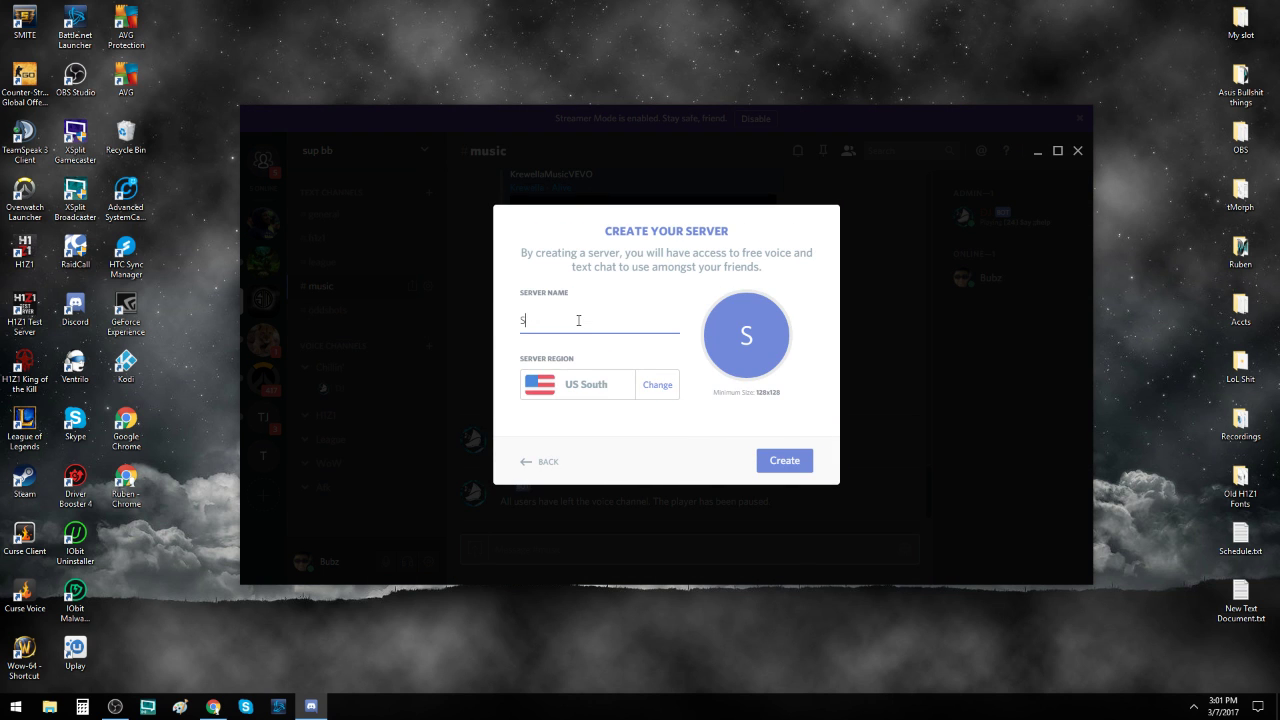
left_click(585, 396)
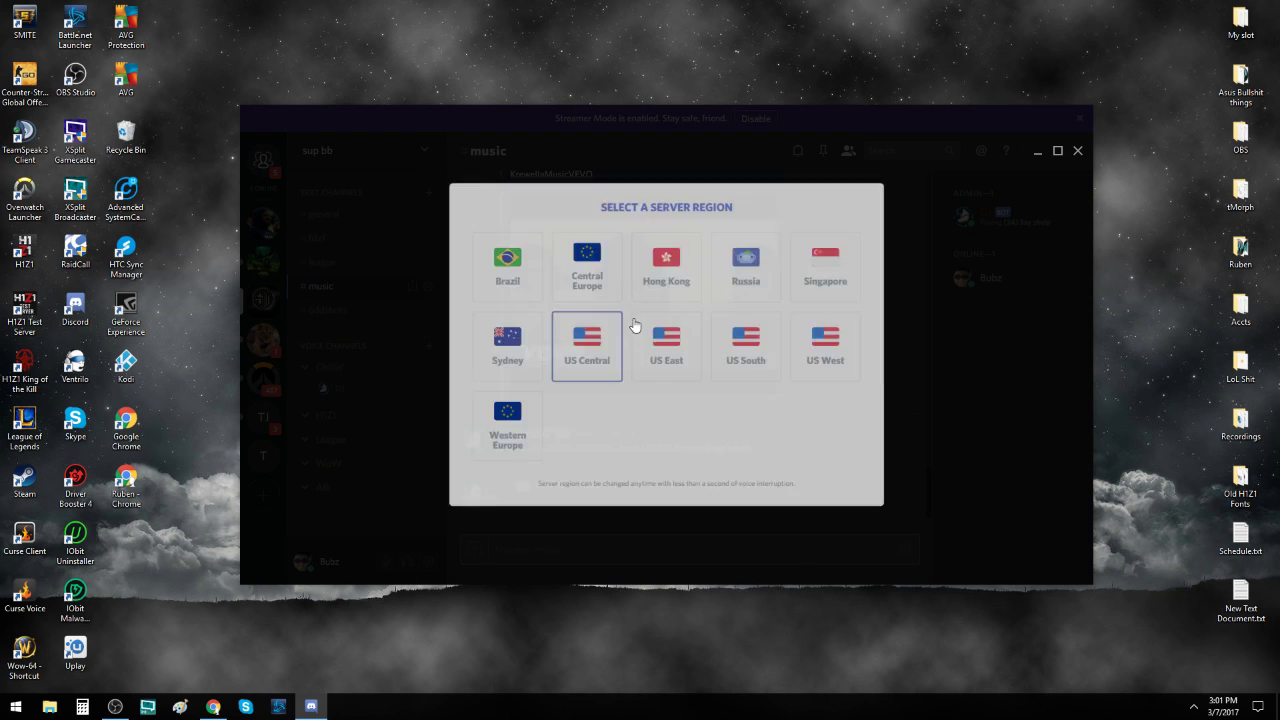
left_click(590, 355)
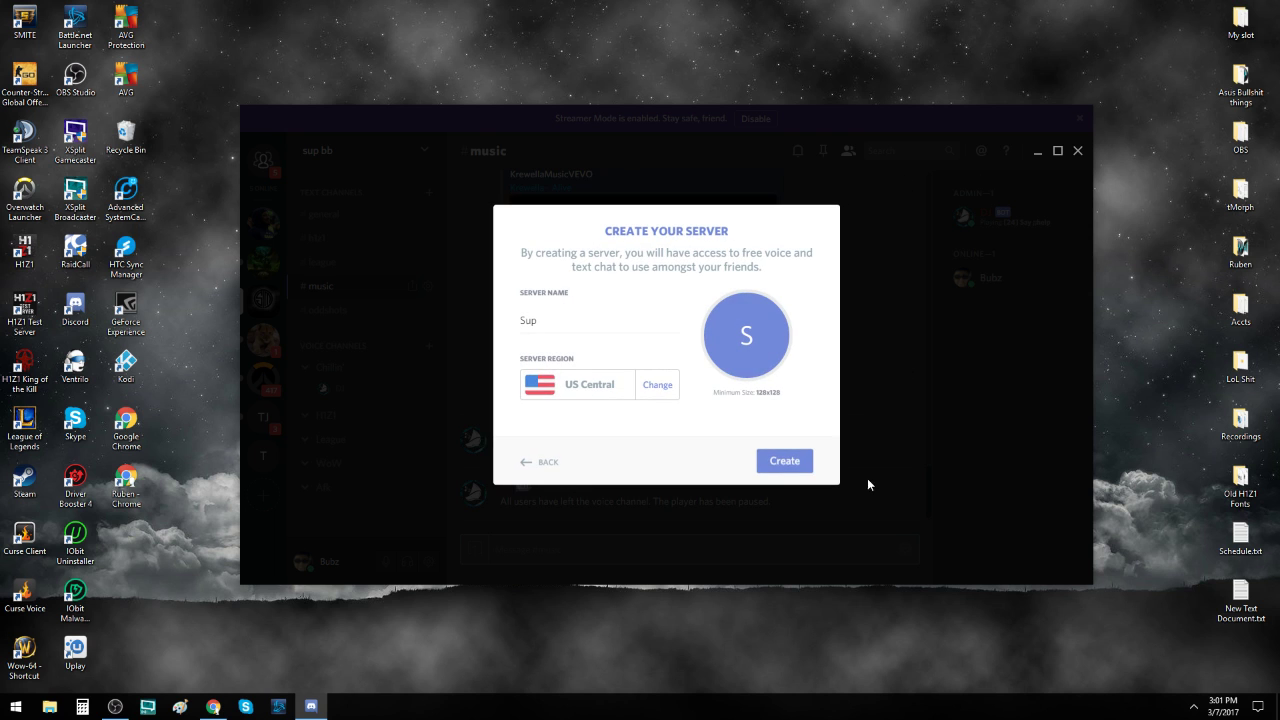
left_click(785, 462)
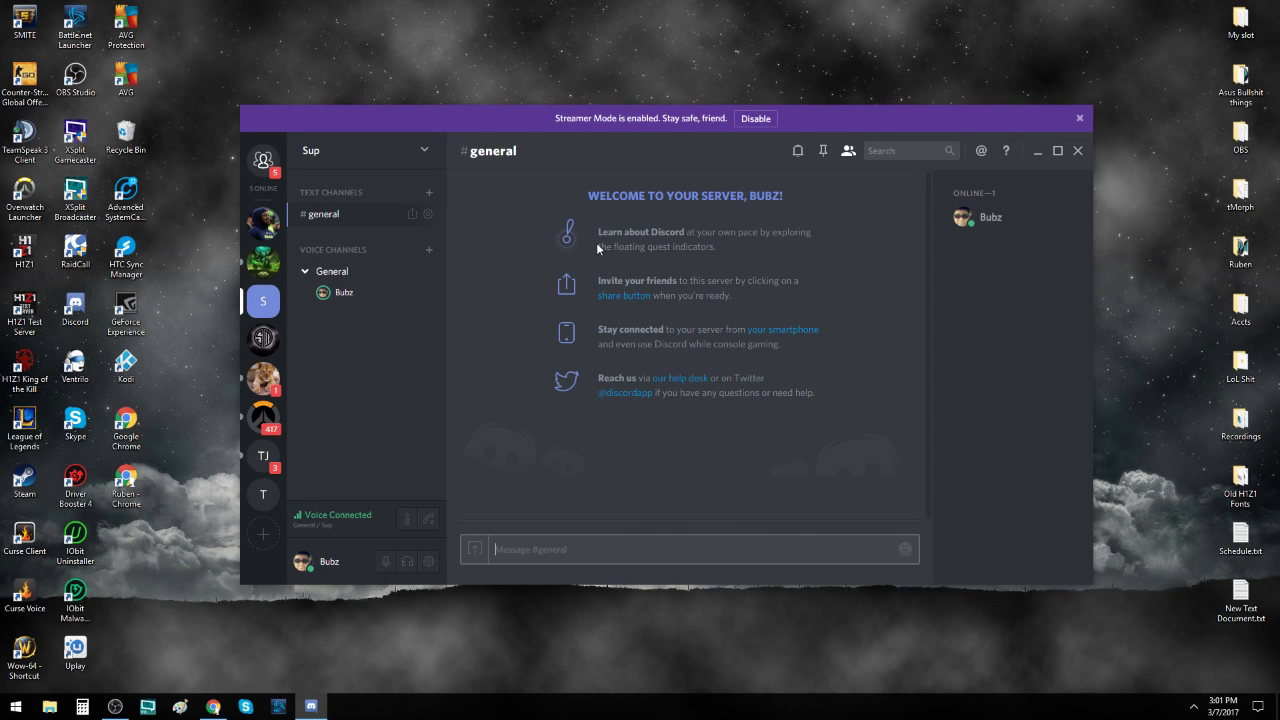
Search Chrome for 'fredboat music bot' and open the FredBoat Discord Bots page
mouse_move(213, 706)
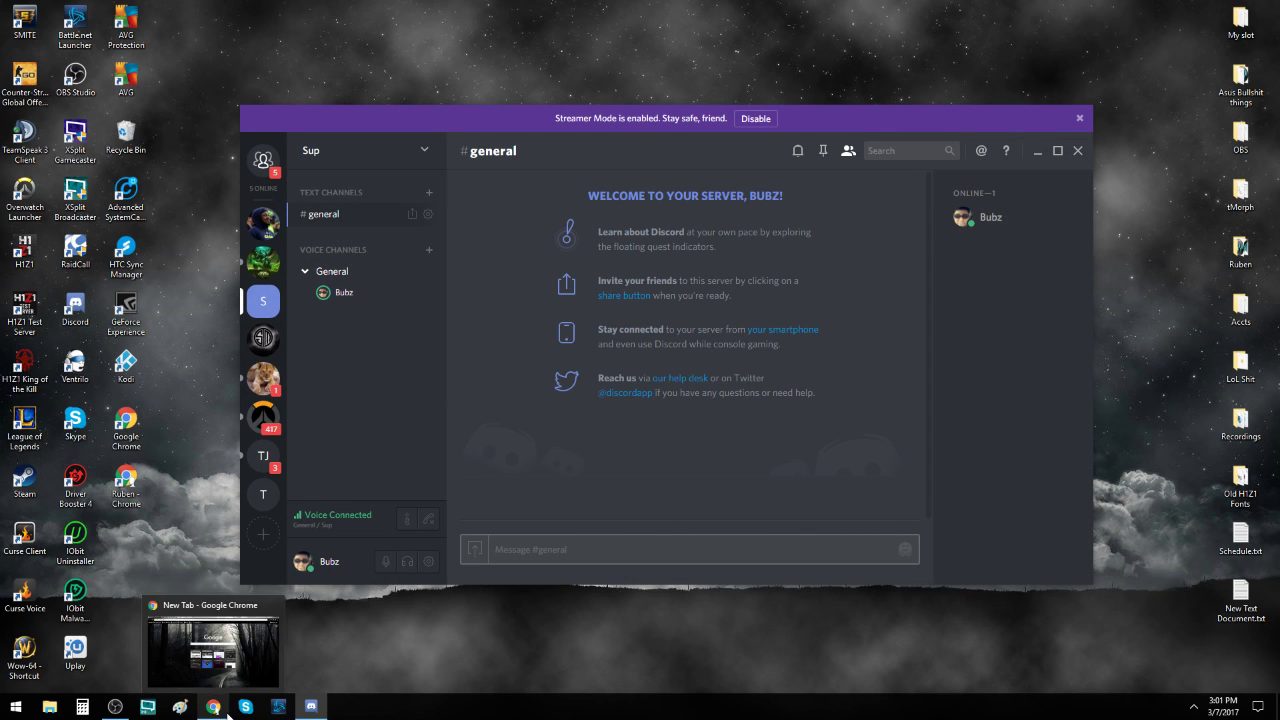
left_click(215, 665)
type("fredboat music bot")
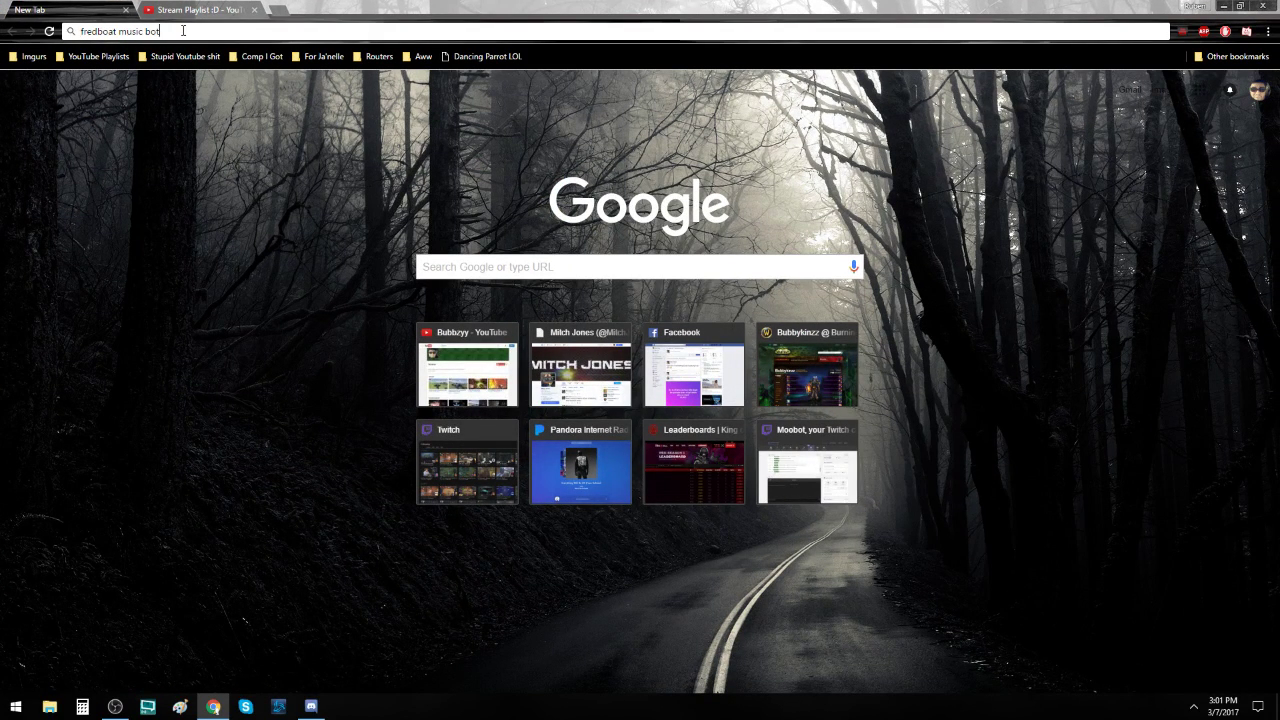
key("Return")
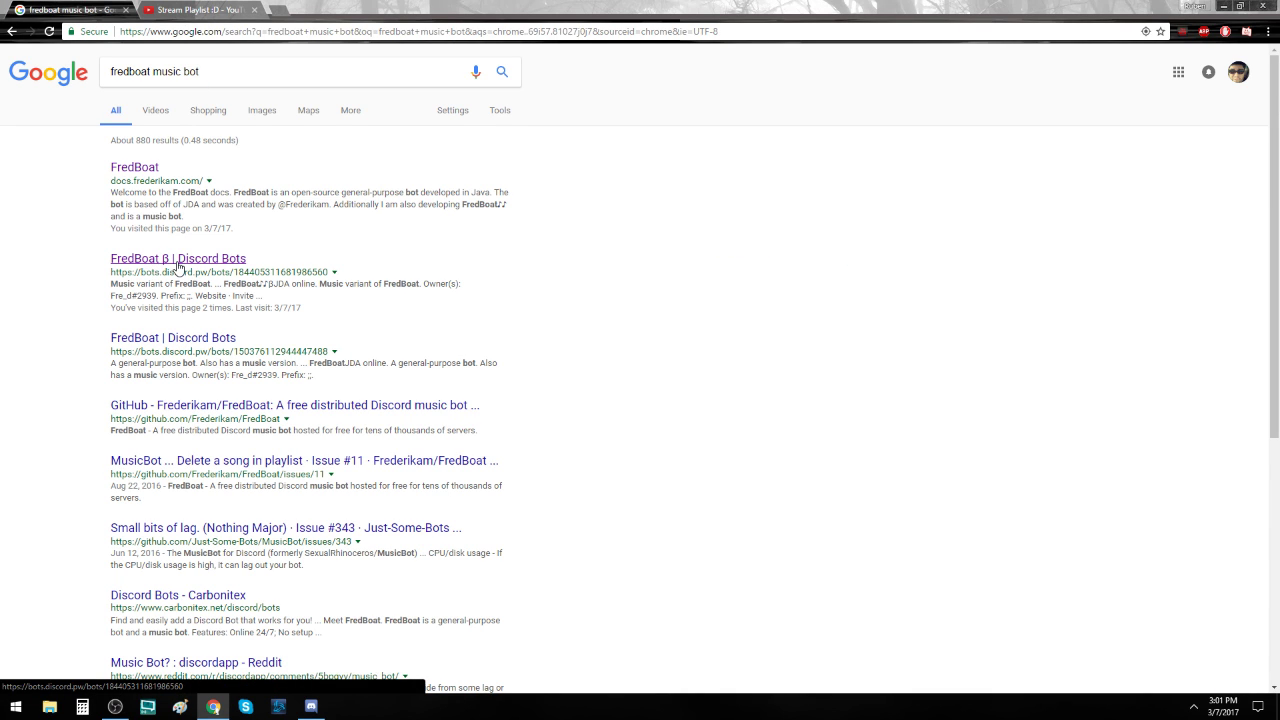
left_click(178, 262)
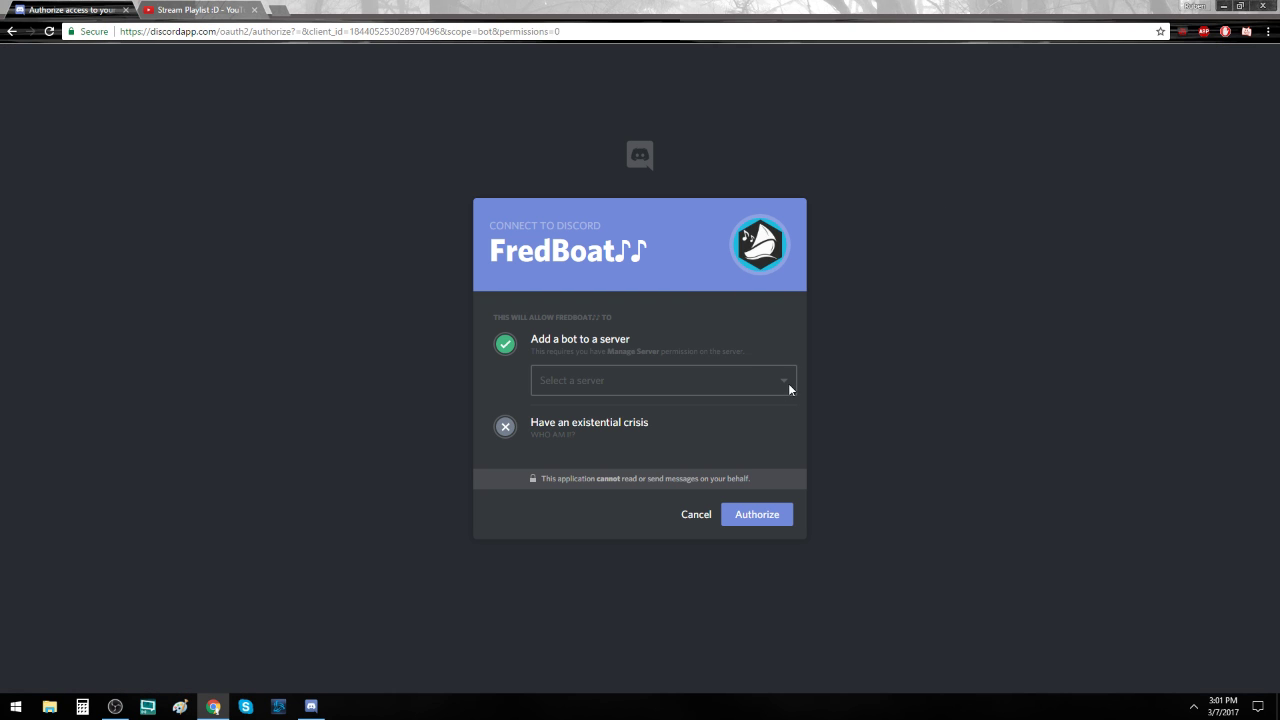
Authorize FredBoat for the Sup server and close the authorization tab
left_click(787, 384)
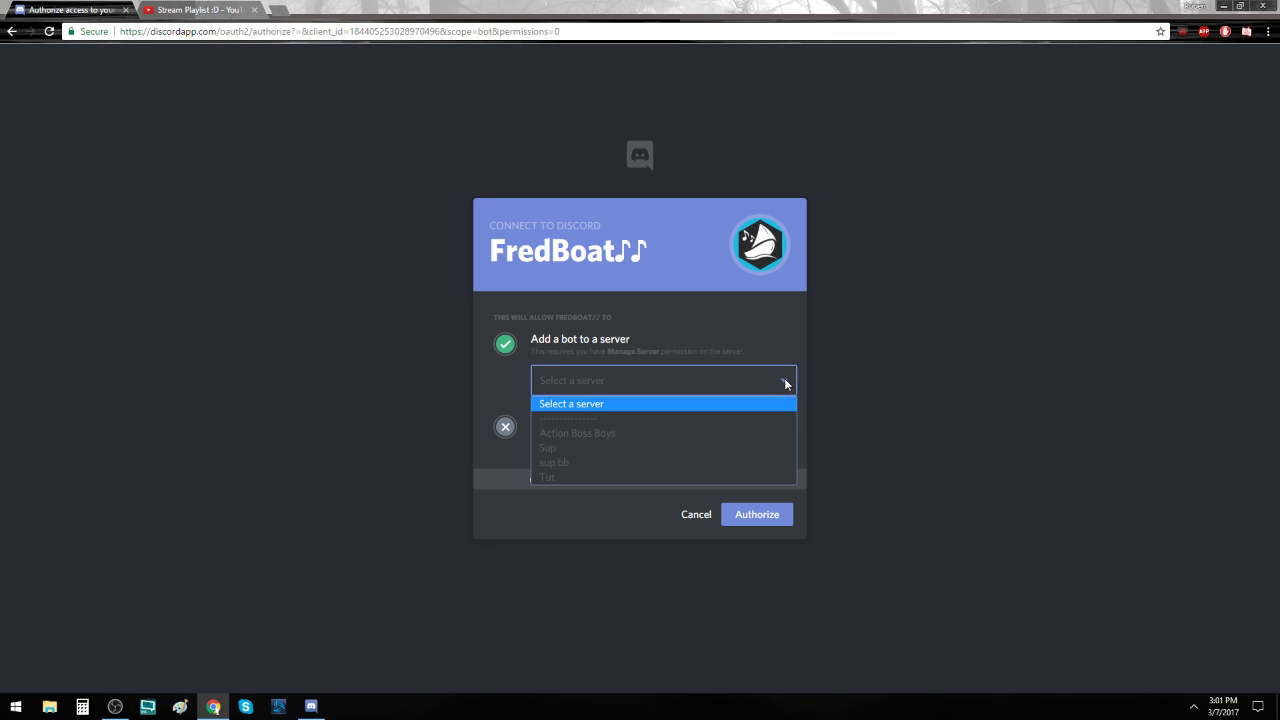
left_click(596, 446)
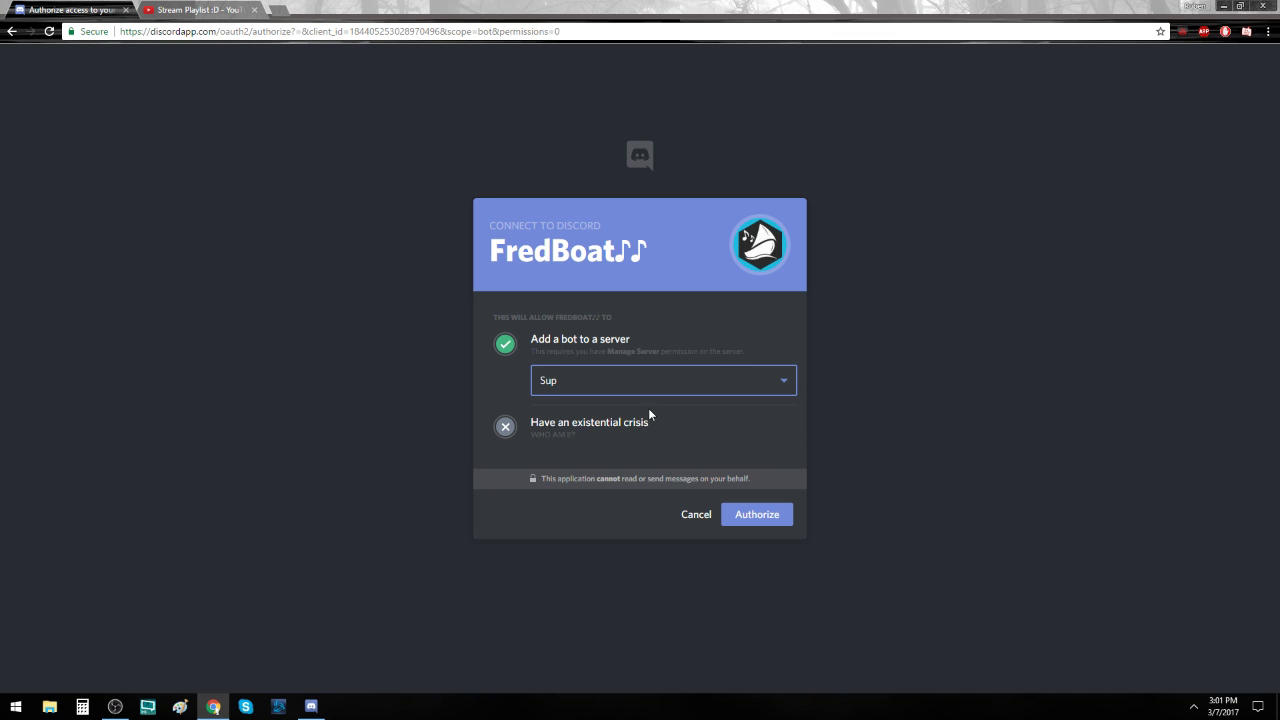
left_click(772, 518)
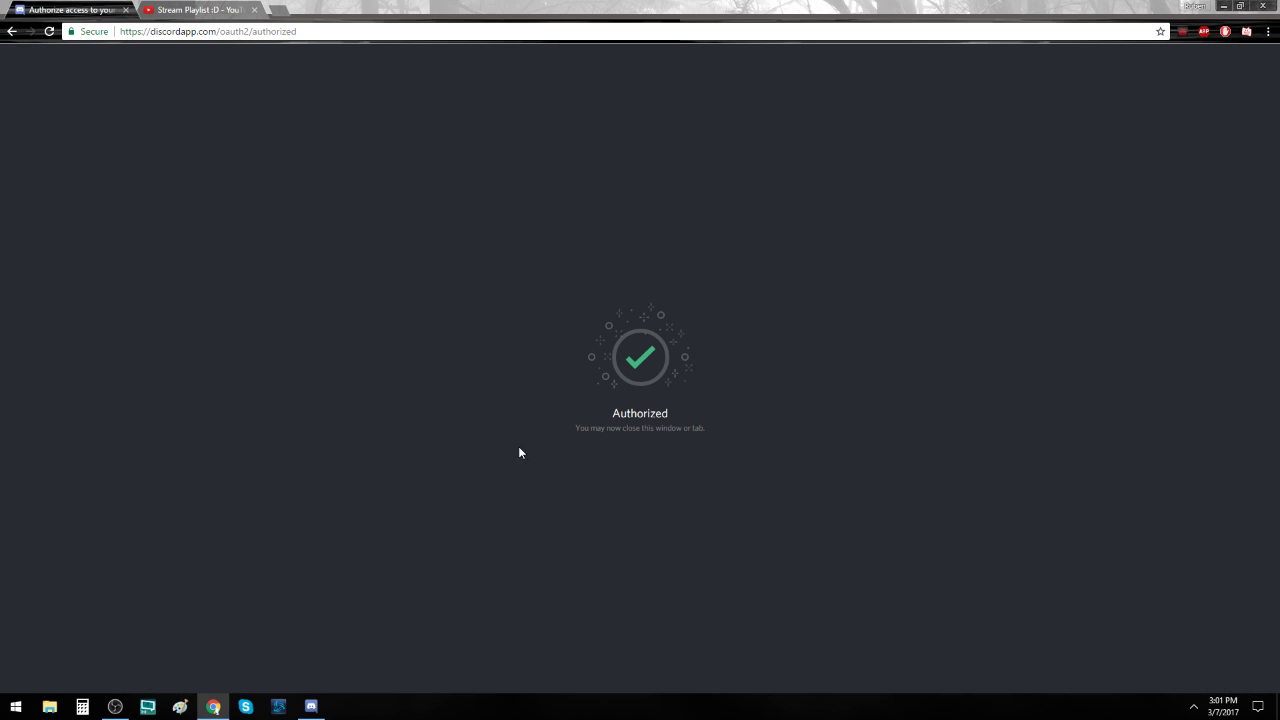
left_click(125, 10)
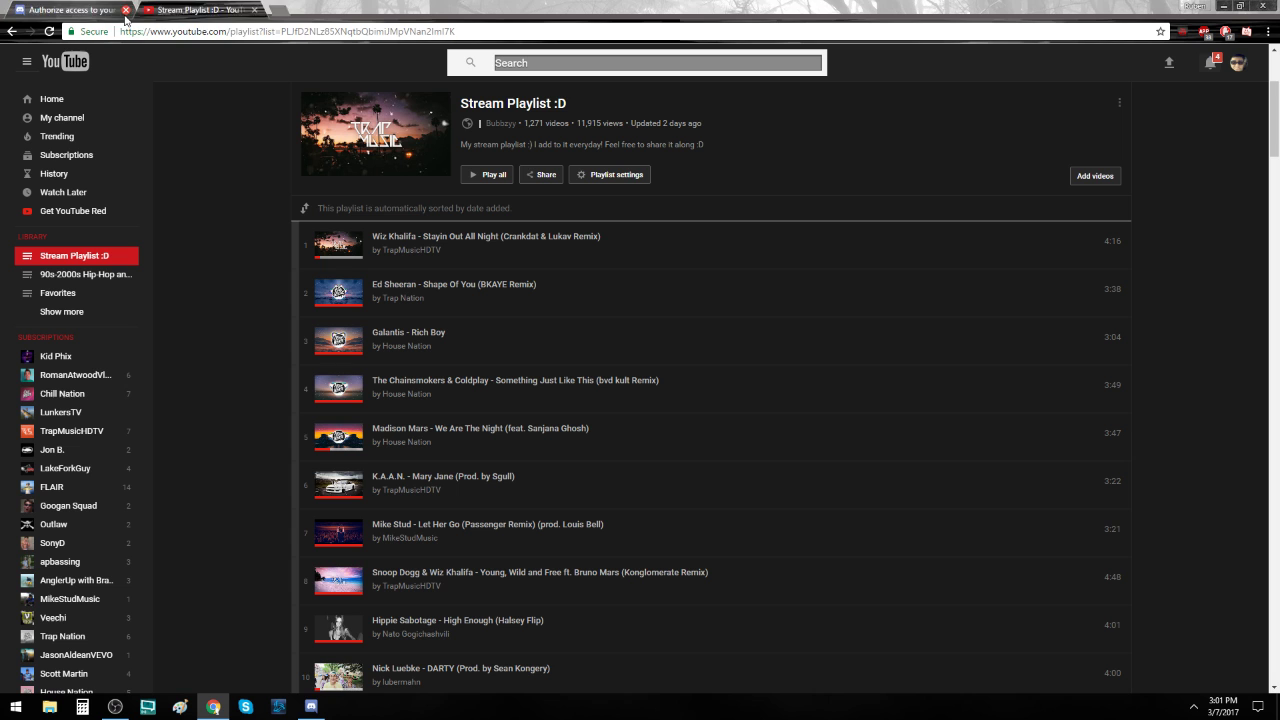
Bring Discord back to the front to see FredBoat online in Sup
left_click(311, 706)
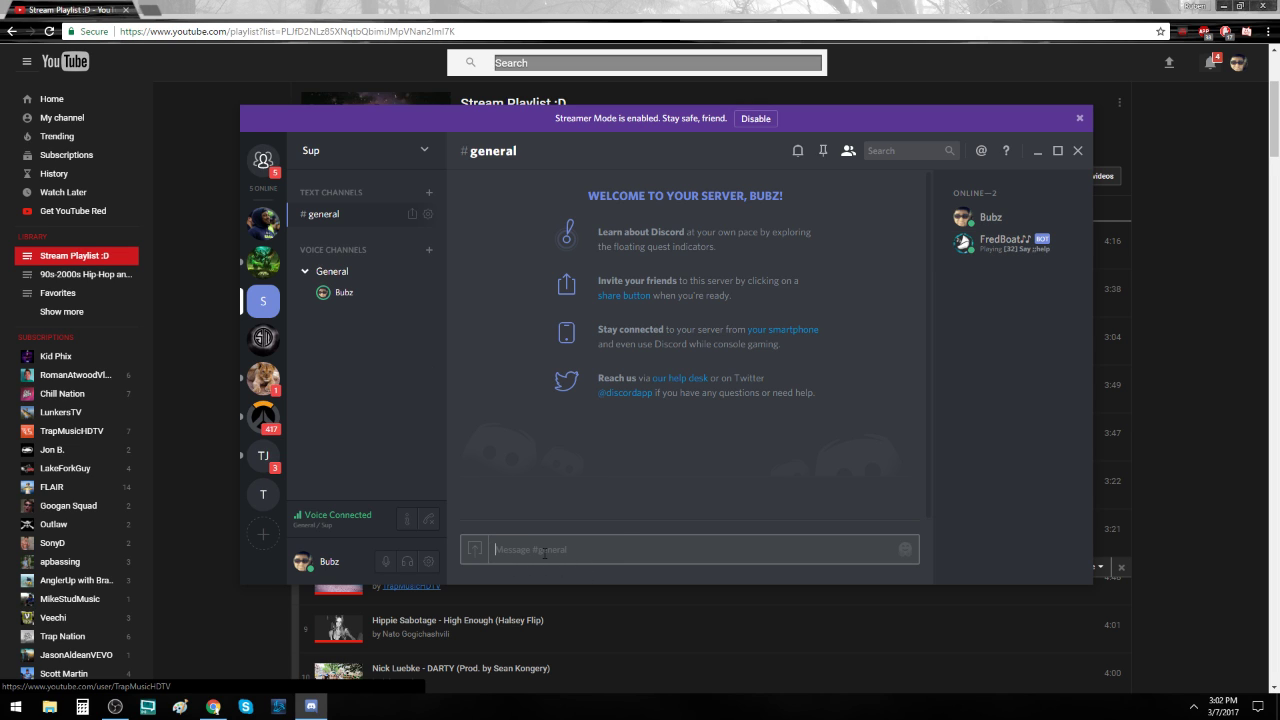
Summon FredBoat with ;;summon, search ;;play Promises, and pick result 1 to play
type(";;summon")
key("Return")
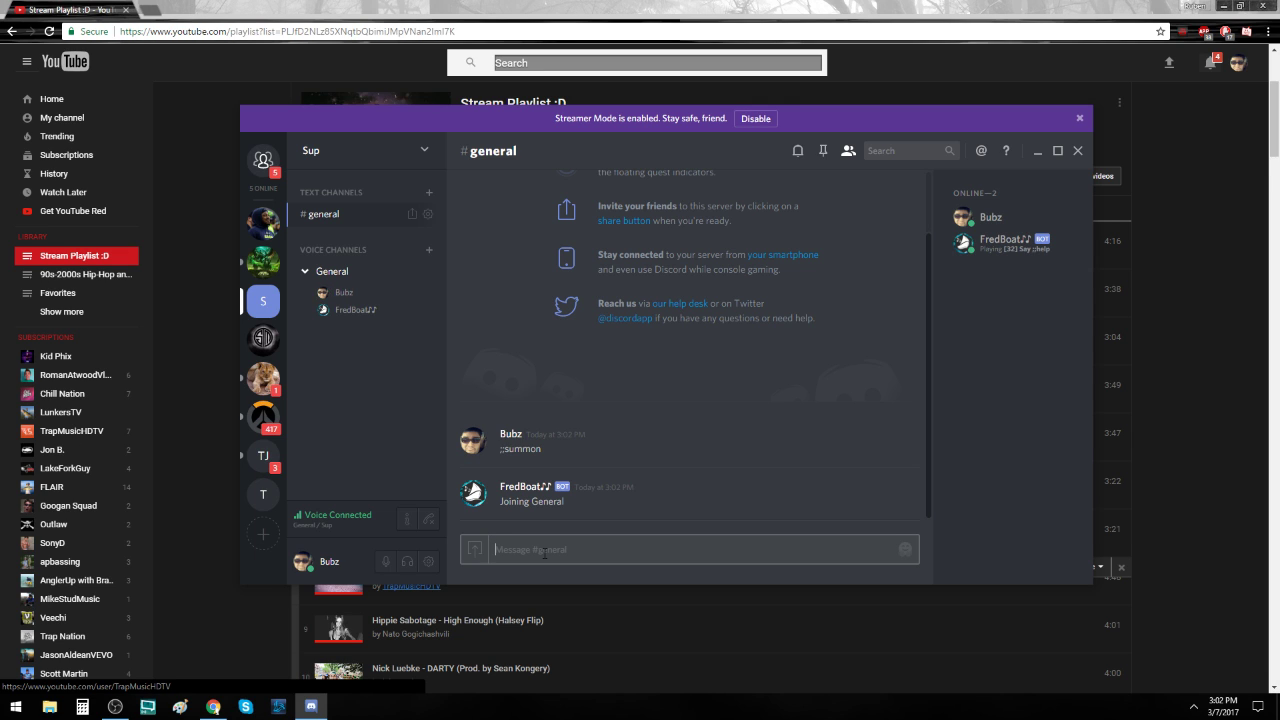
type(";;play")
type(" Promises")
key("Return")
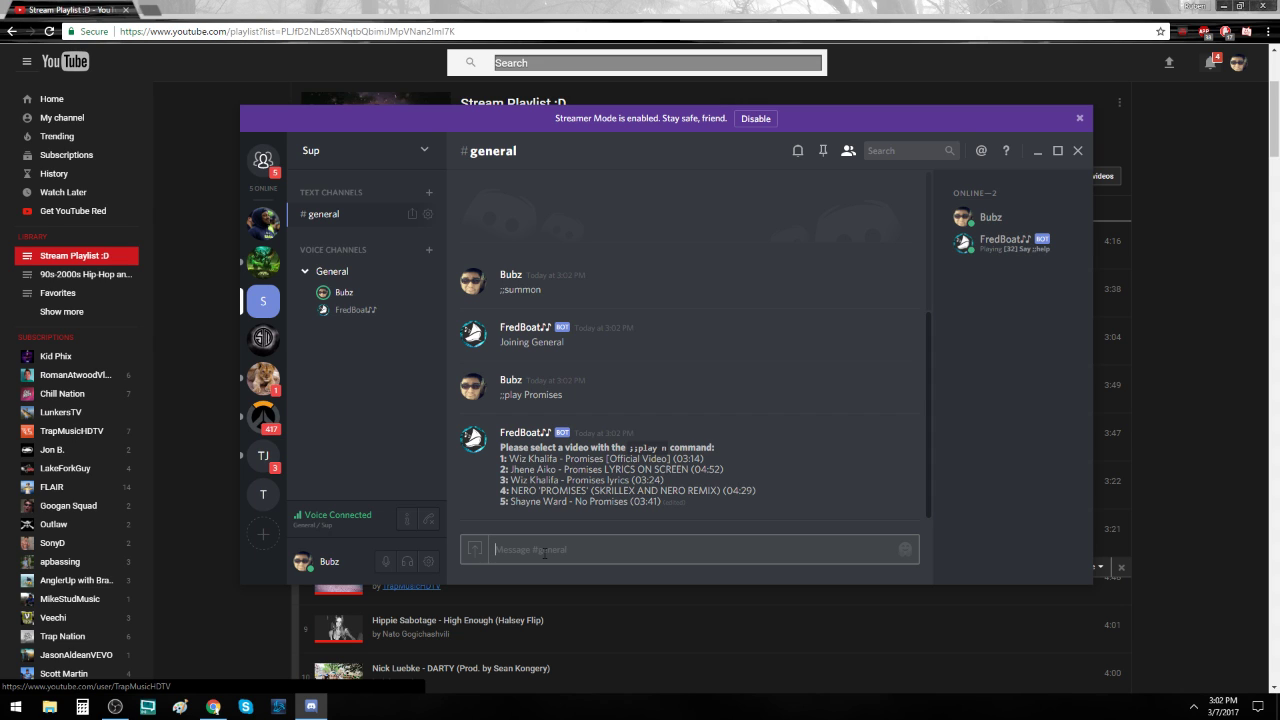
type(";;play")
type(" 1")
key("Return")
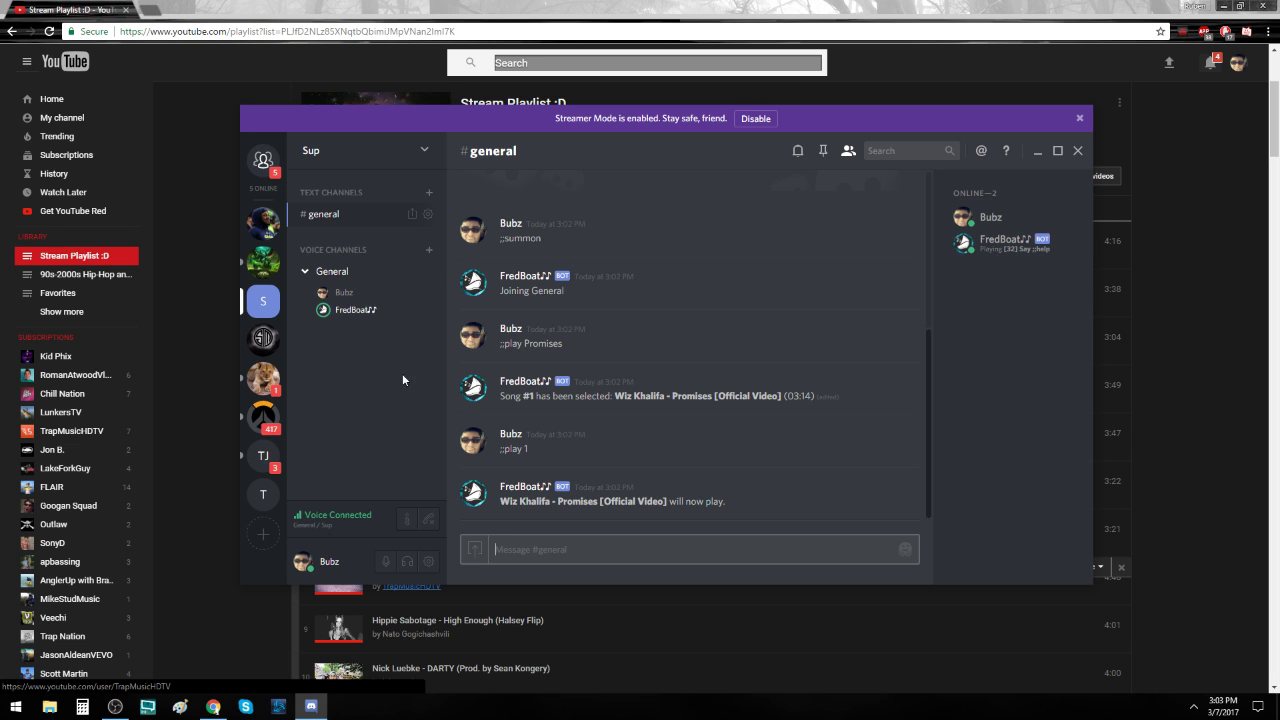
Mute FredBoat for yourself from its user options menu
right_click(365, 309)
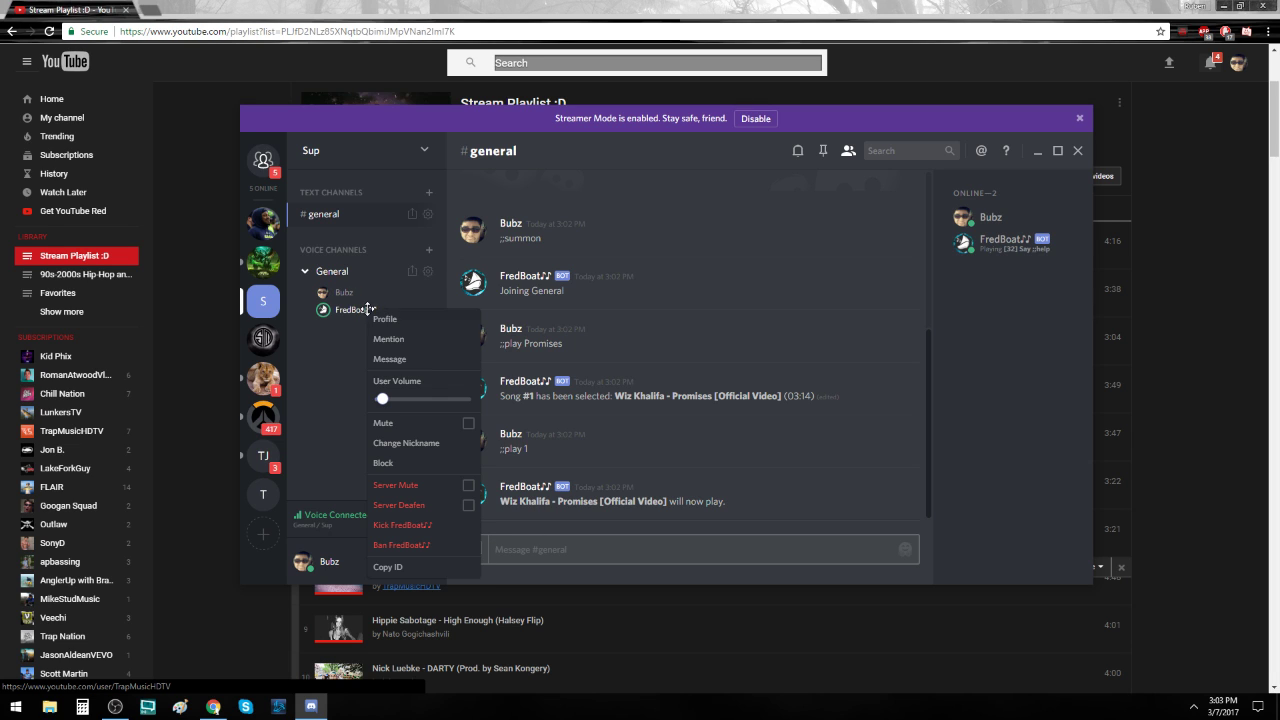
left_click(469, 424)
left_click(608, 555)
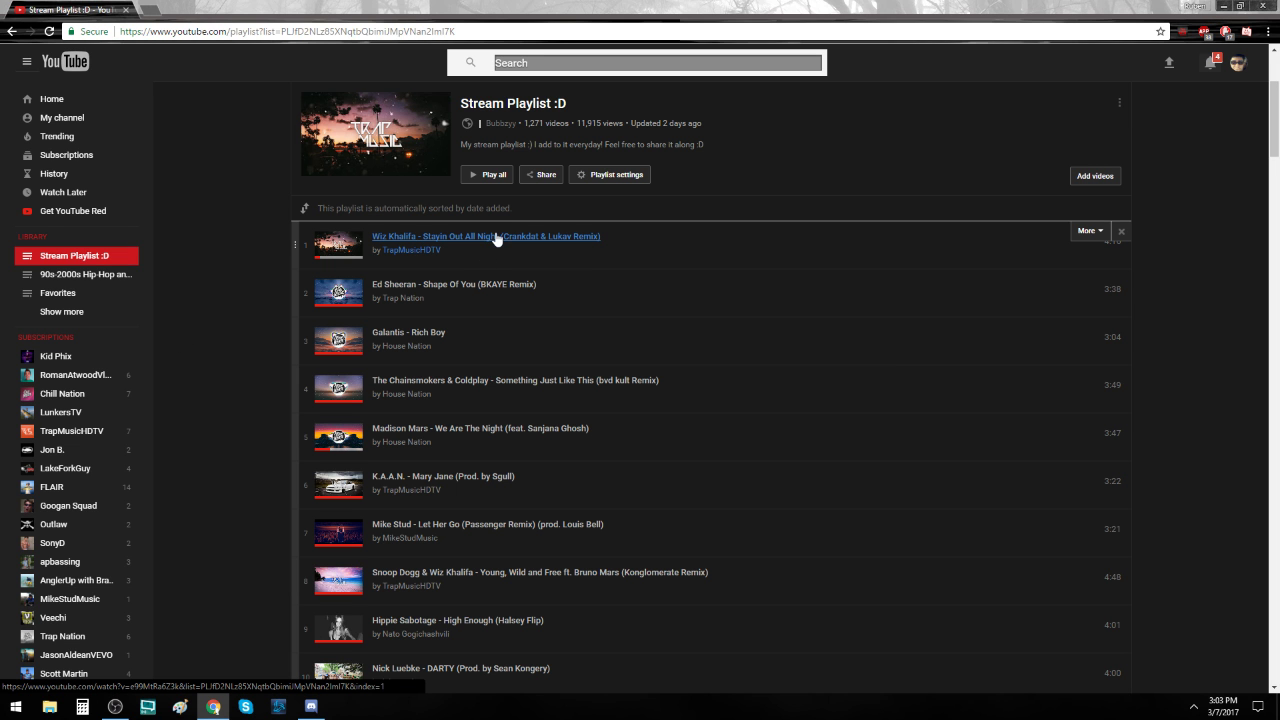
Copy the link of the playlist's first video, Stayin Out All Night, and pause it
left_click(497, 238)
right_click(280, 31)
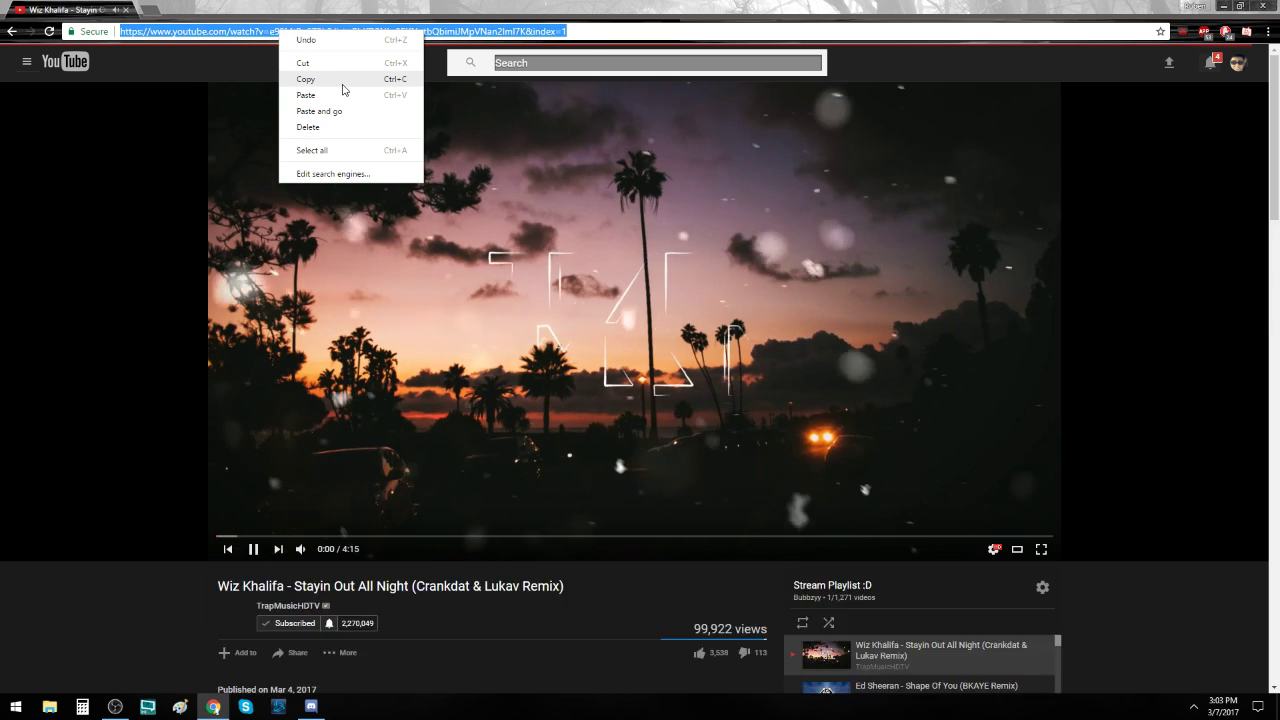
left_click(343, 79)
left_click(253, 549)
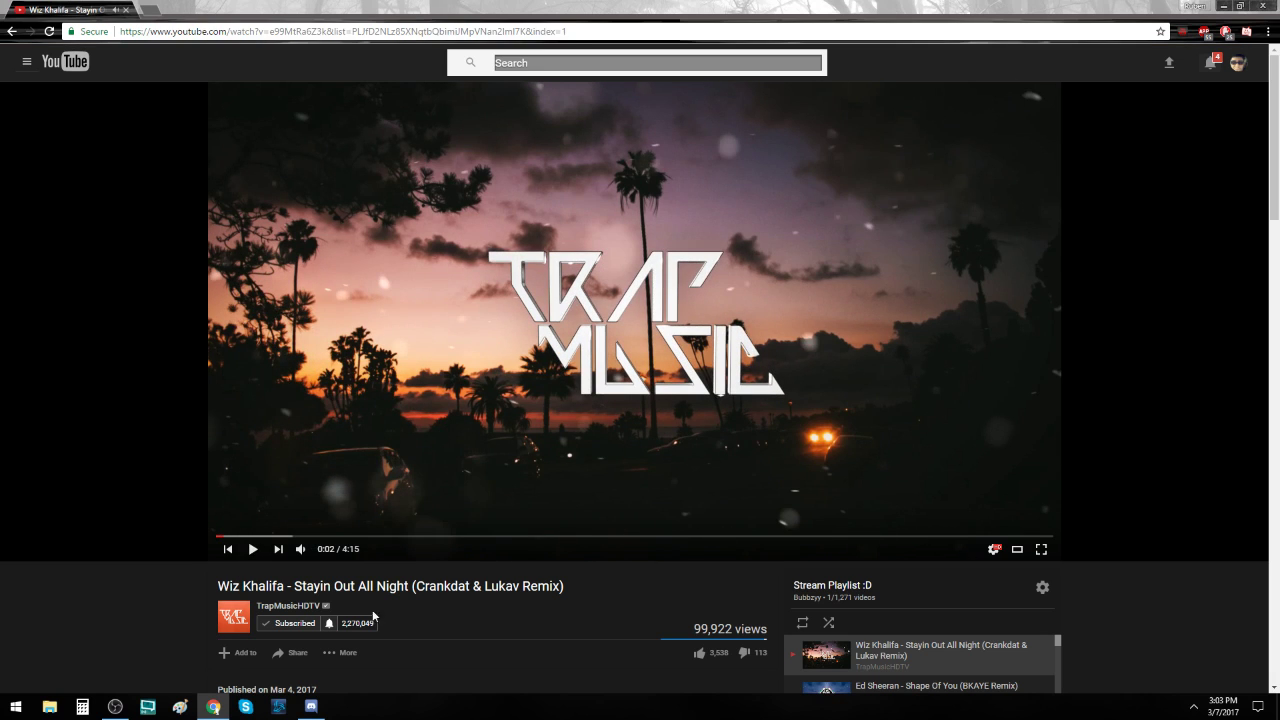
left_click(311, 706)
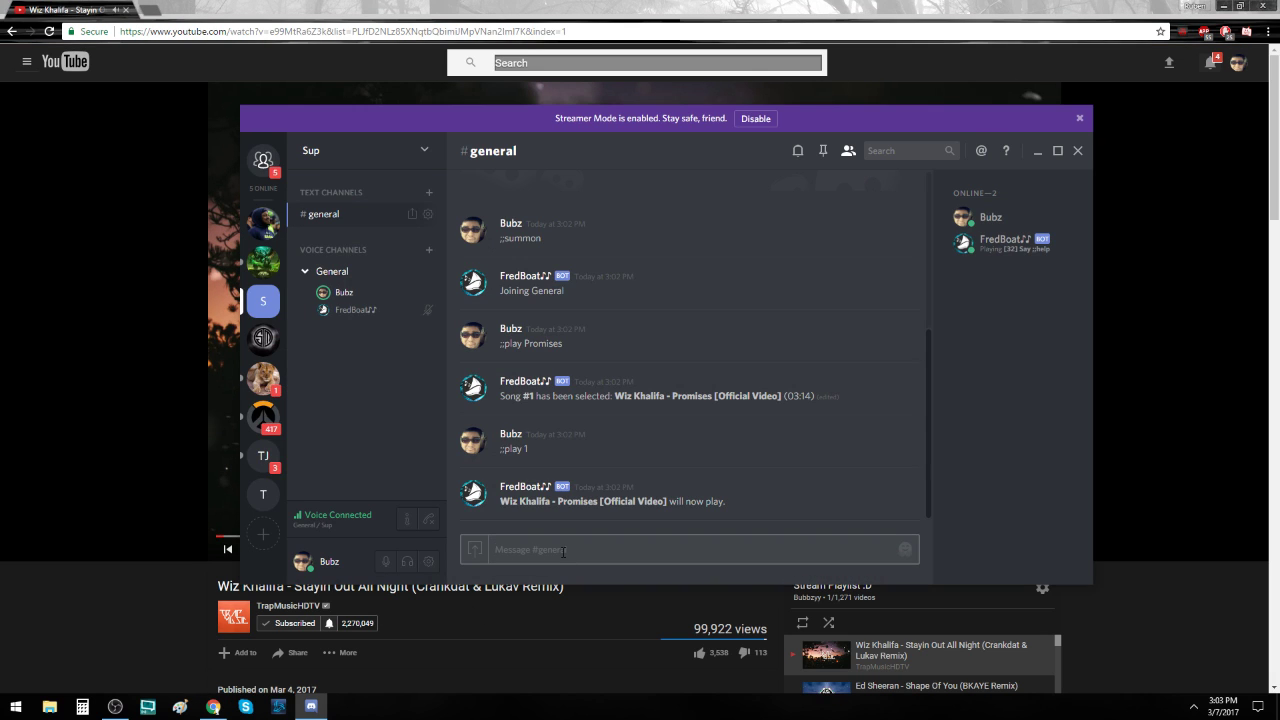
Queue the Stream Playlist :D by sending ;;play with the pasted YouTube link
type(";;play")
key("ctrl+v")
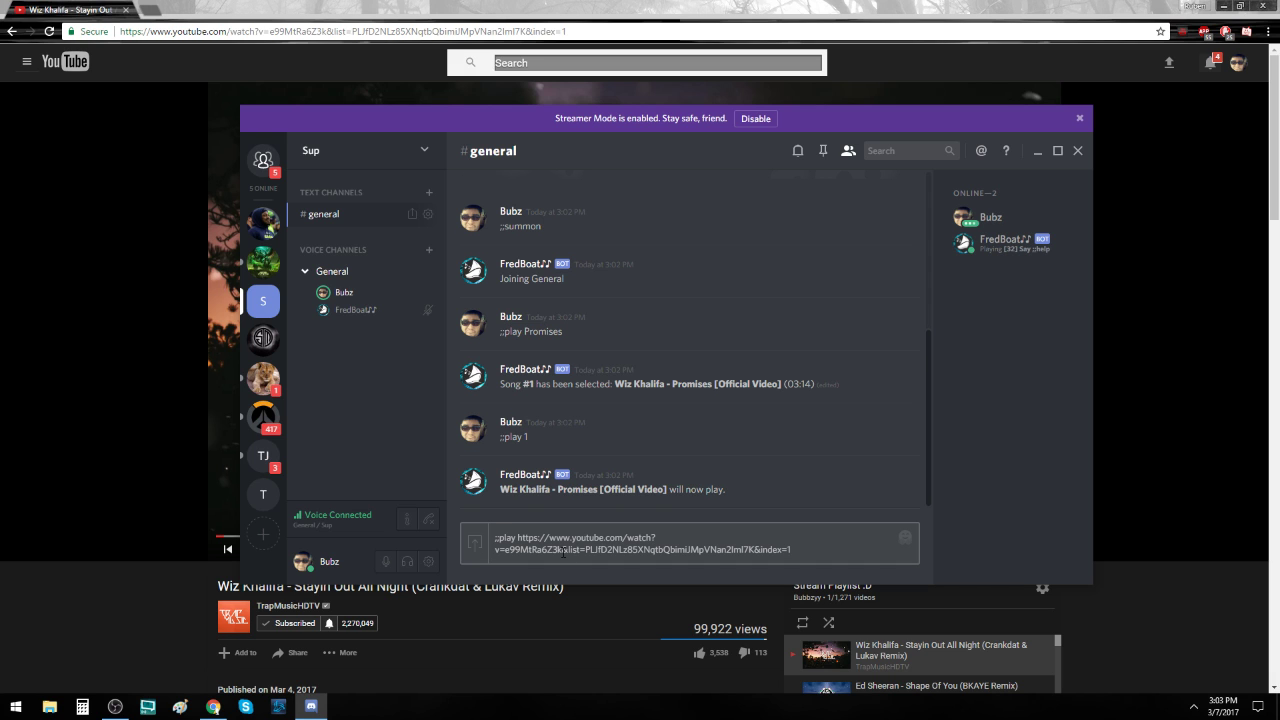
key("Return")
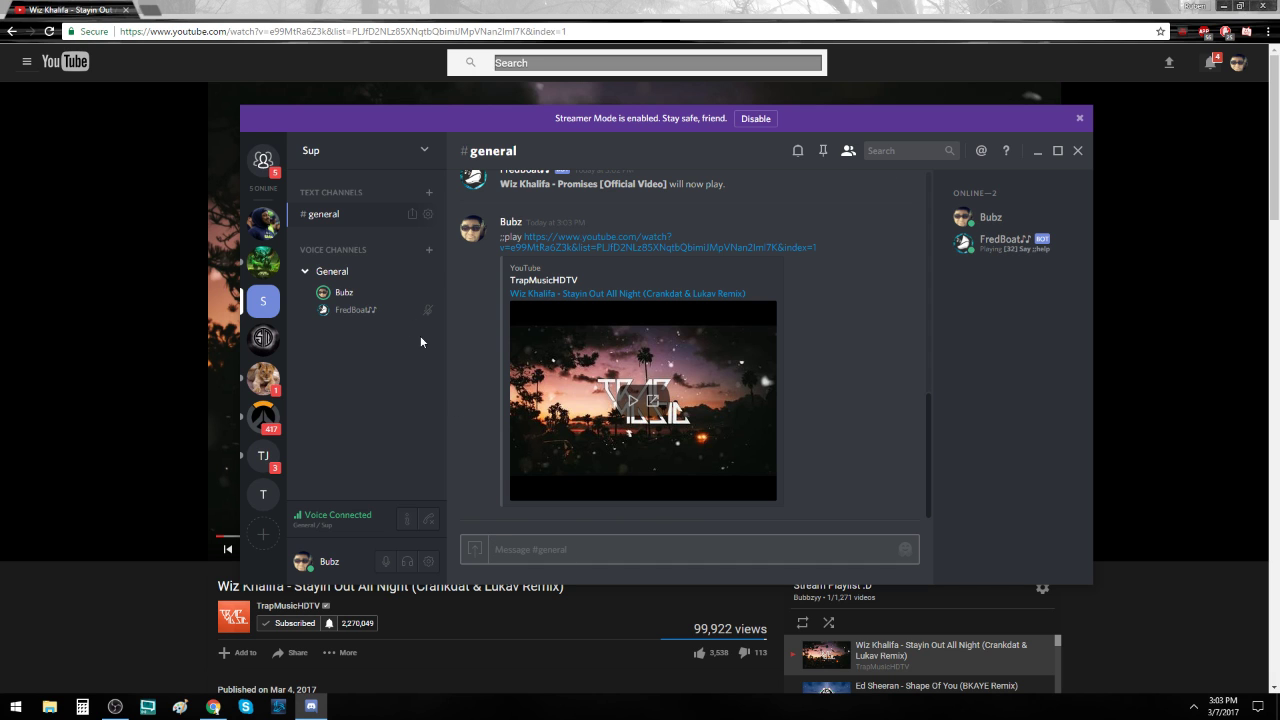
Unmute FredBoat and skip the Promises track with ;;skip
right_click(412, 311)
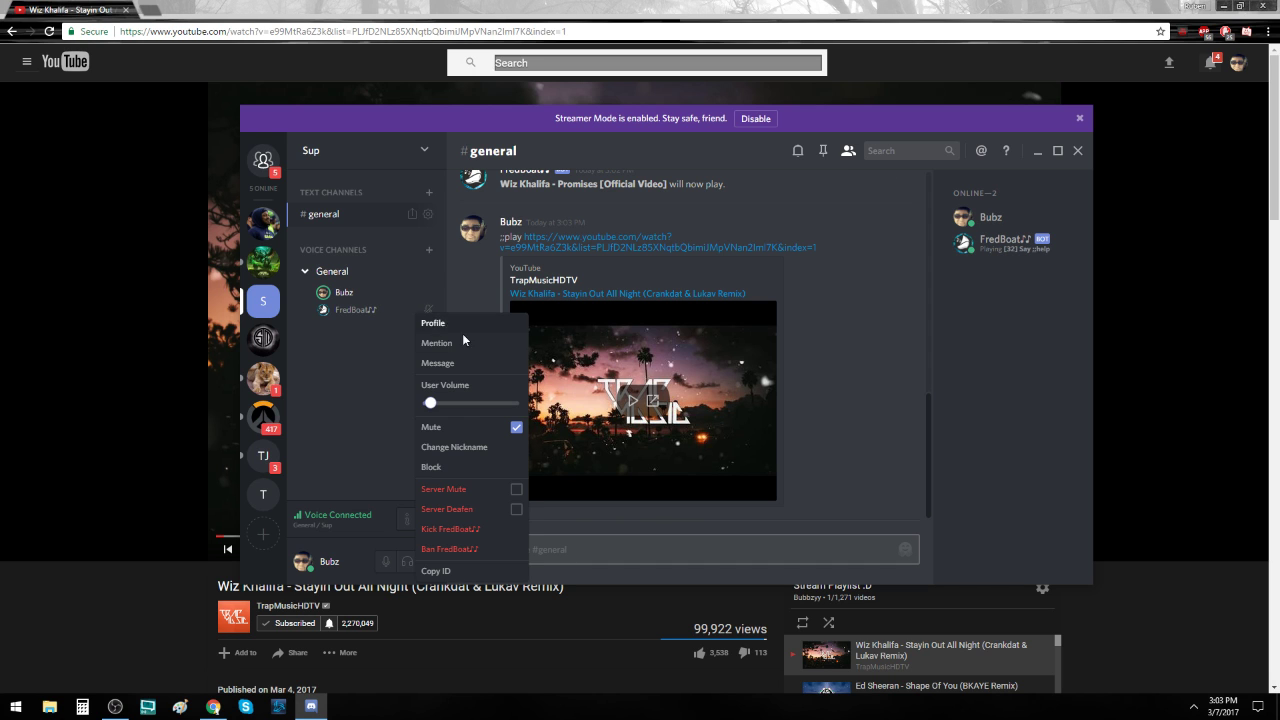
left_click(516, 428)
left_click(581, 561)
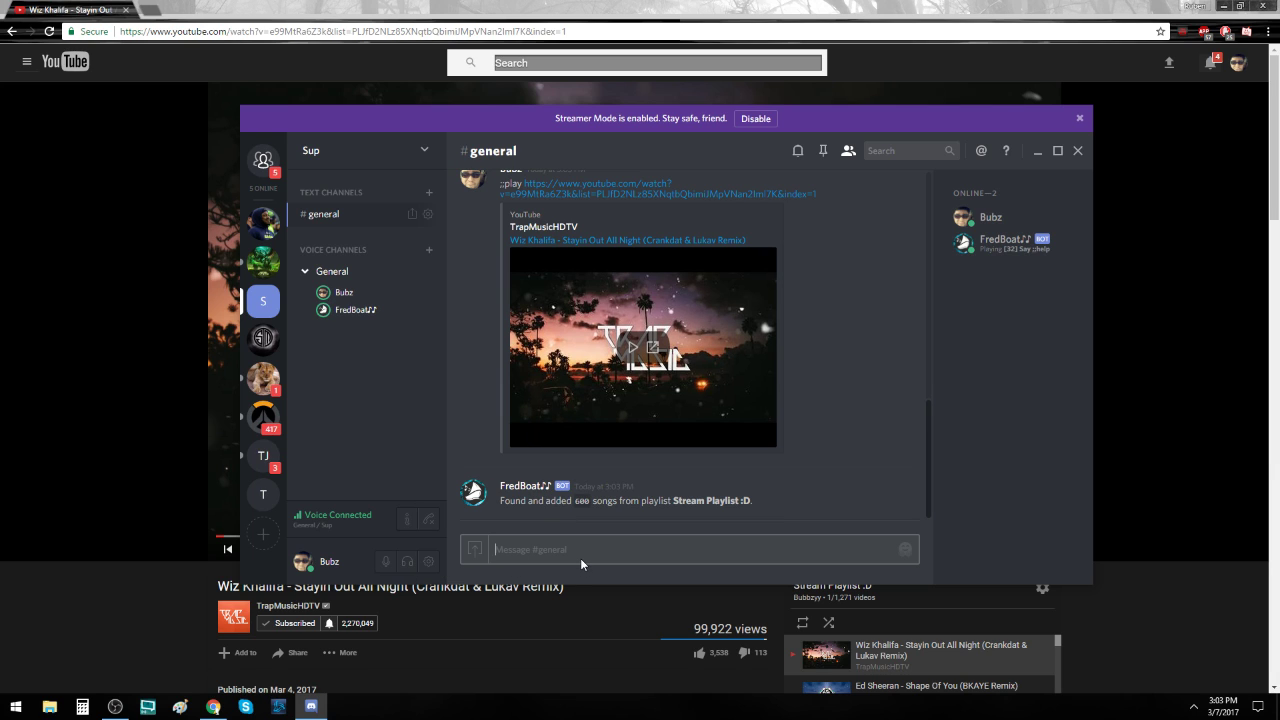
type(";")
type(";skip")
key("Return")
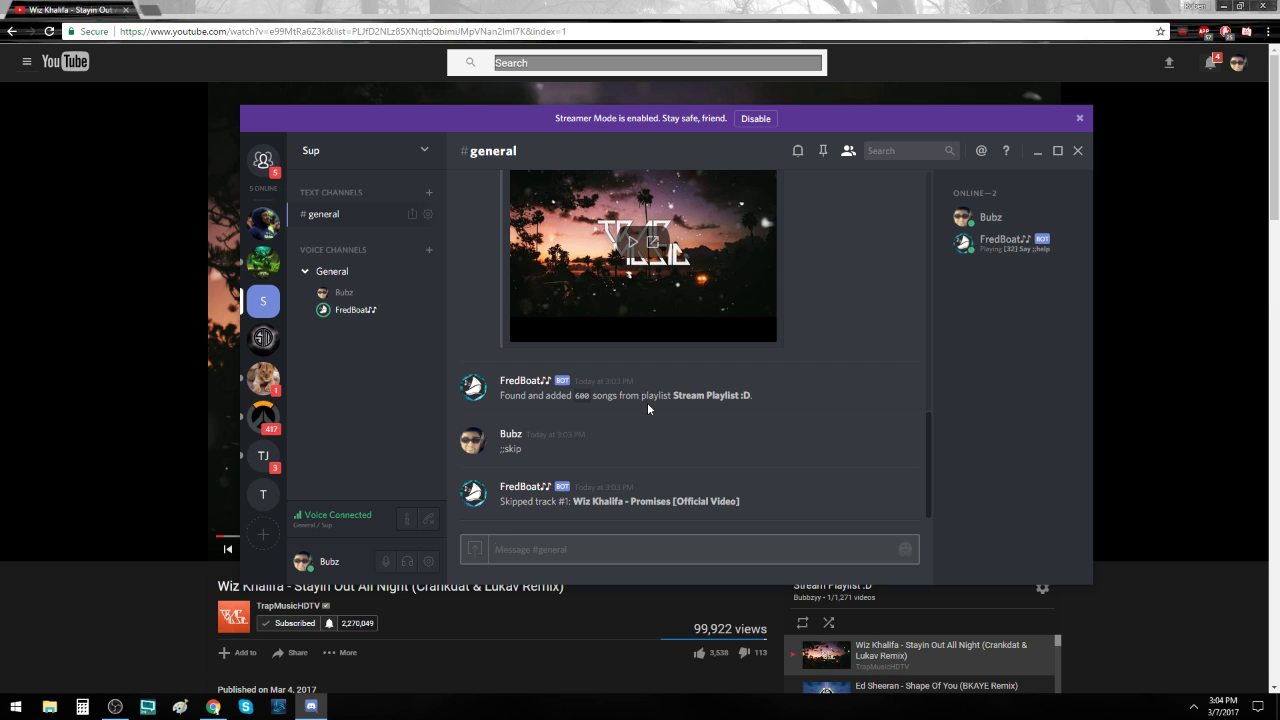
Mute FredBoat again from its user options in the General voice channel
right_click(357, 309)
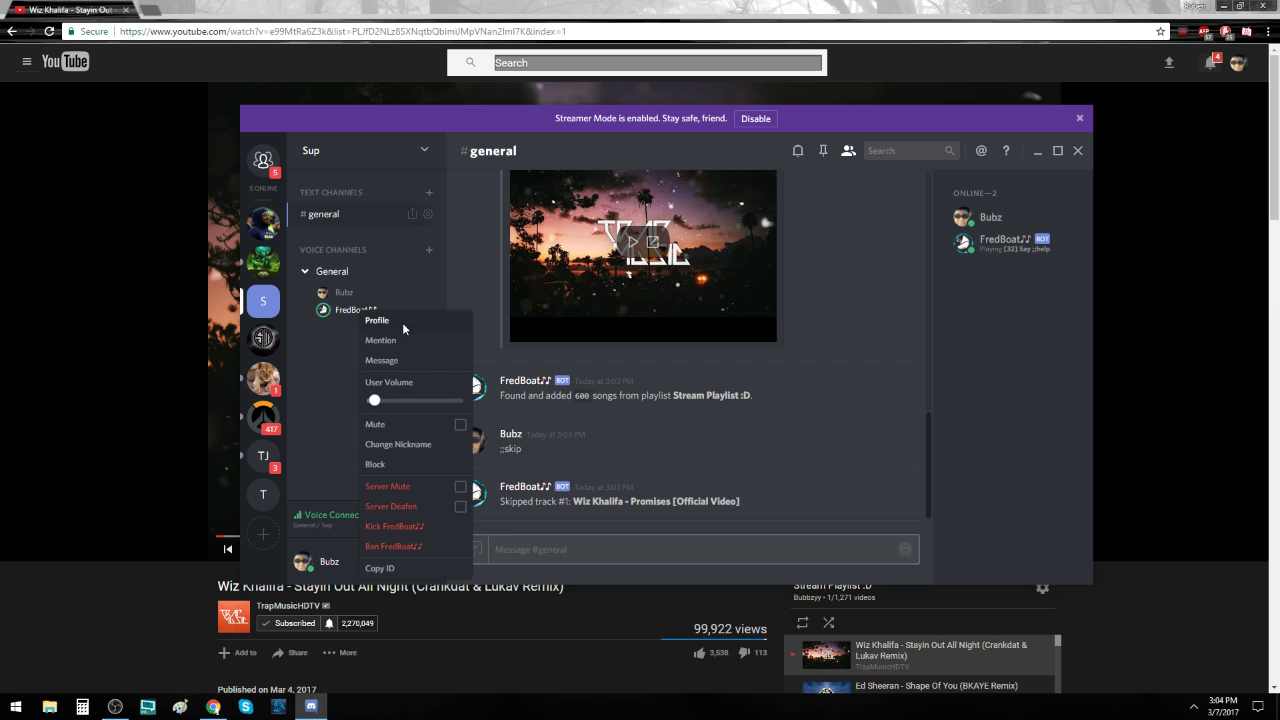
left_click(460, 429)
left_click(333, 407)
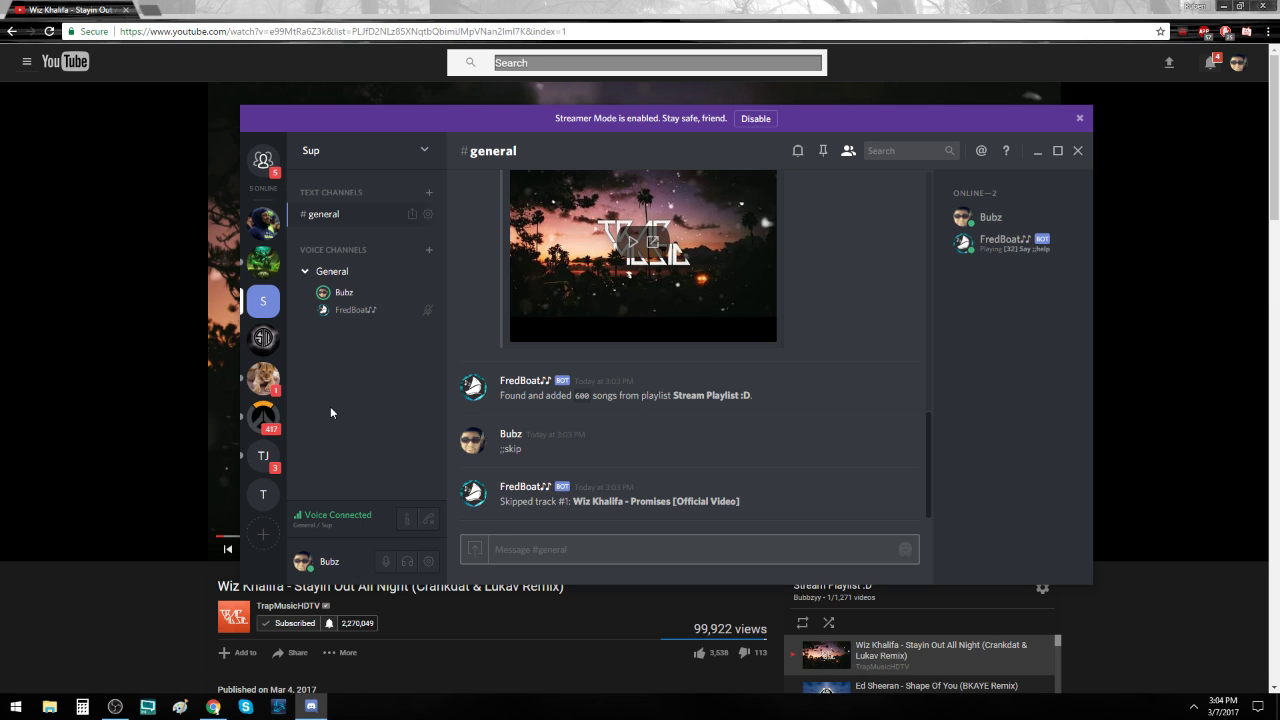